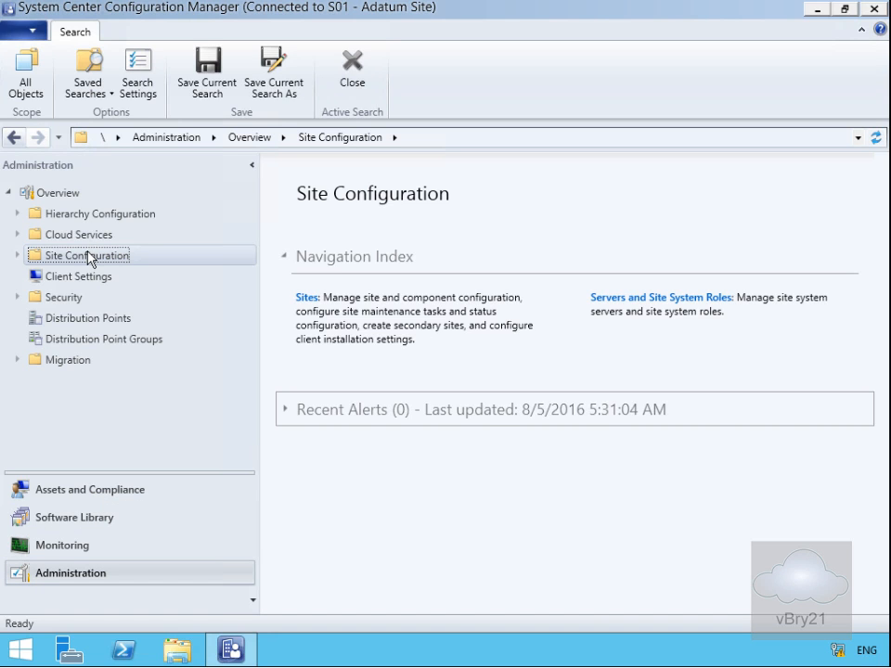
# - Open the properties of the Management point role on the site system server LON-CFG.Adatum.com
pyautogui.click(17, 256)
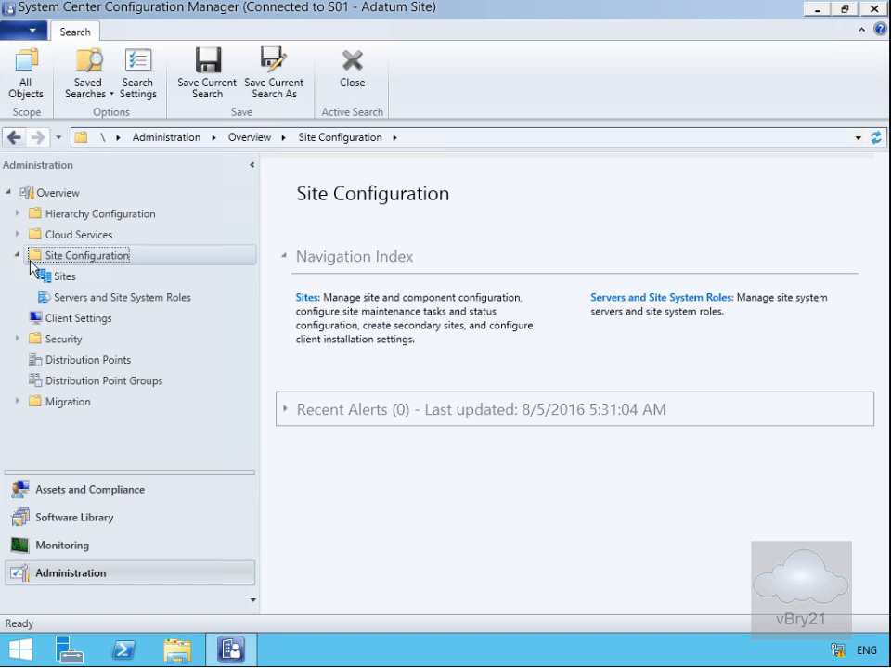
pyautogui.click(97, 298)
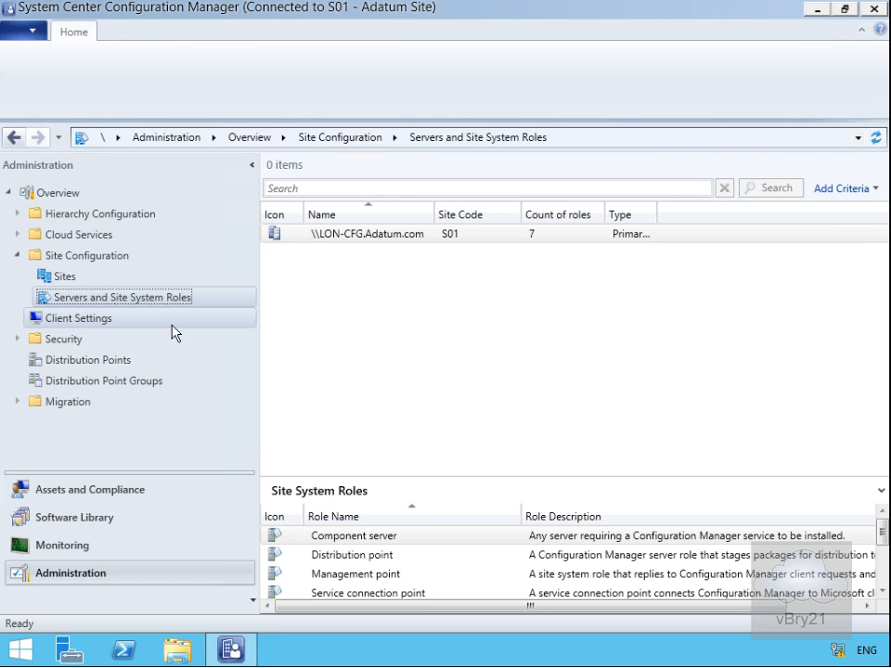
pyautogui.click(338, 237)
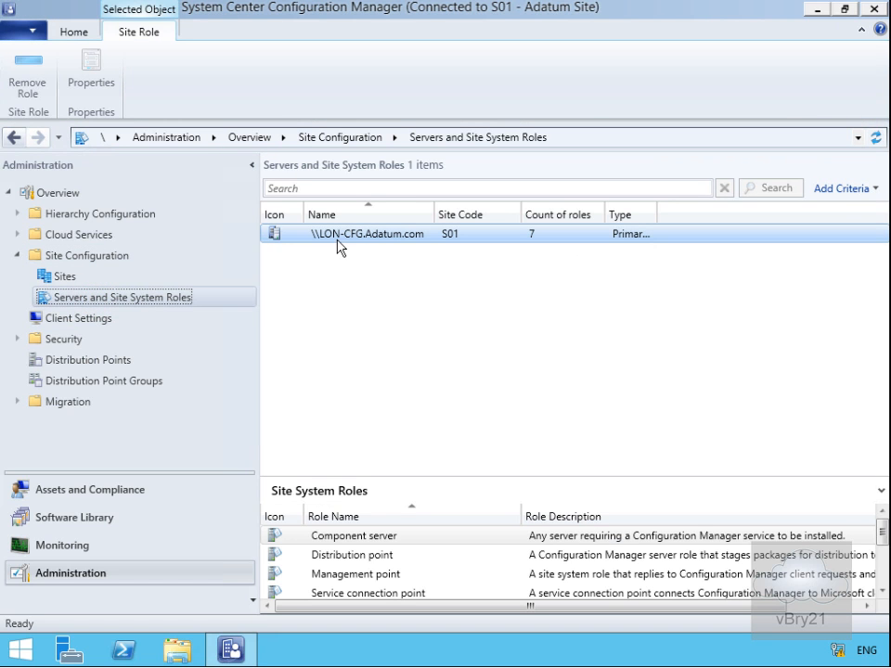
pyautogui.rightClick(404, 243)
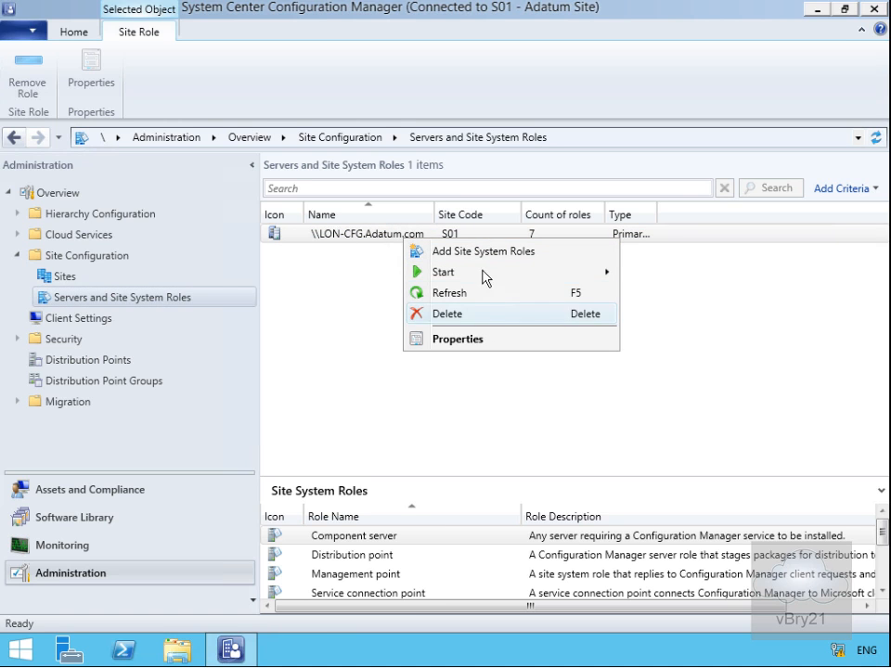
pyautogui.click(354, 575)
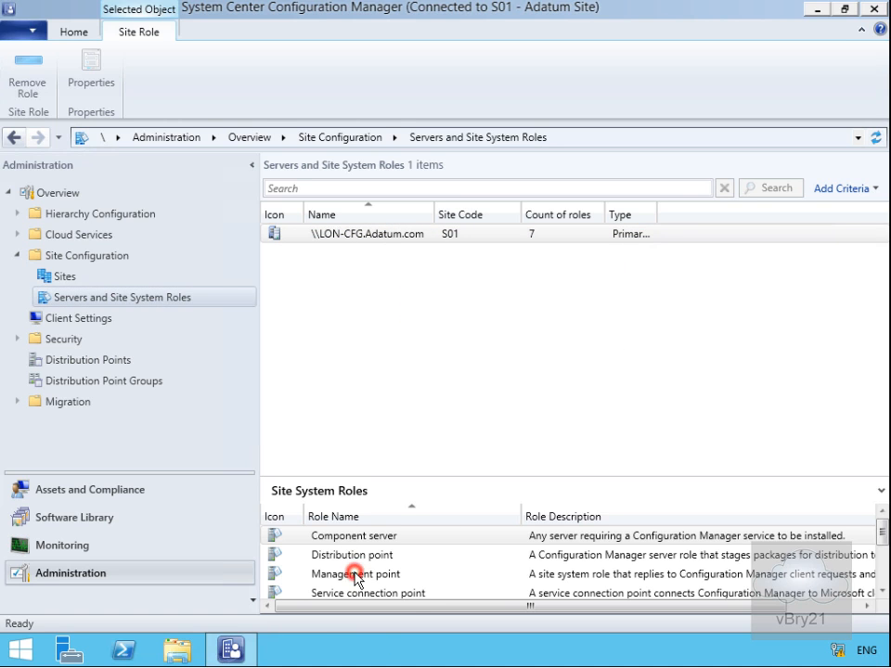
pyautogui.click(357, 578)
pyautogui.rightClick(362, 580)
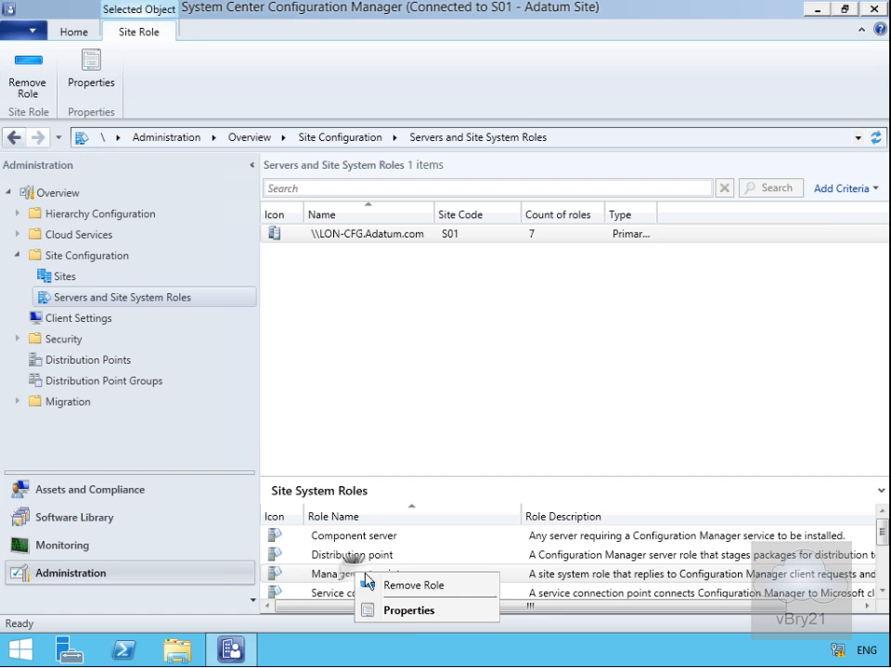
pyautogui.click(406, 611)
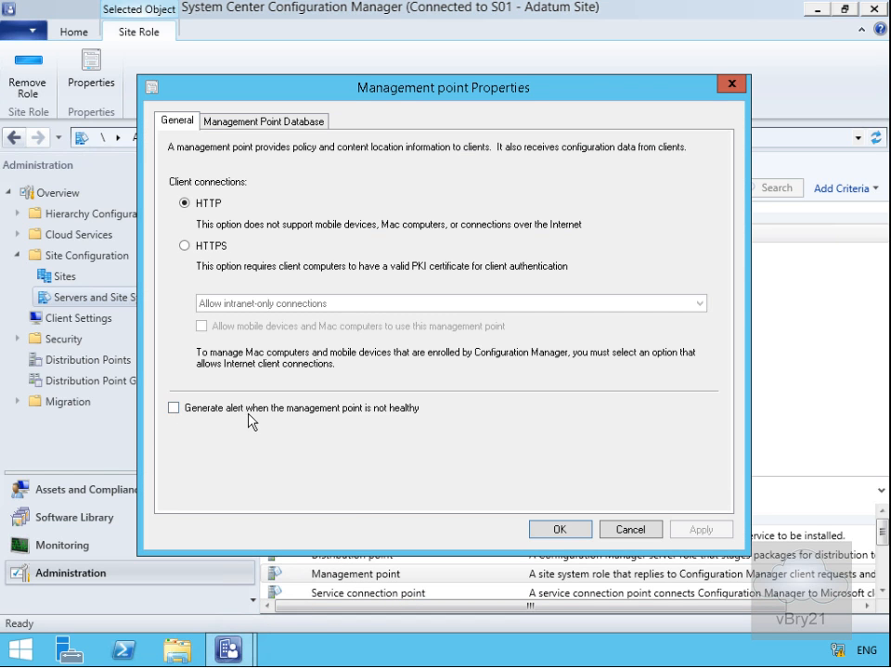
# - Enable alerts for when the management point is not healthy, check its database settings, and save the properties
pyautogui.click(173, 408)
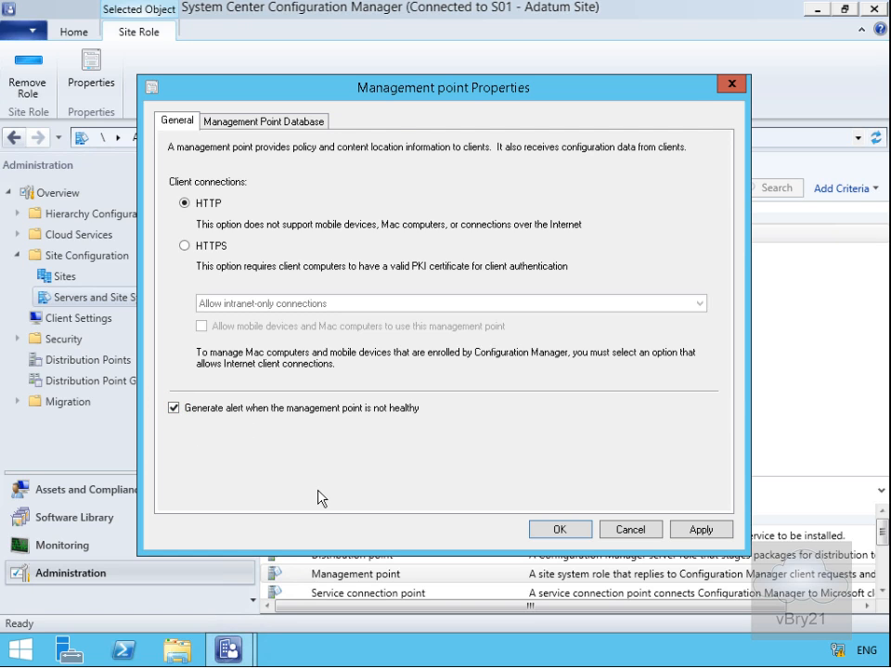
pyautogui.click(250, 121)
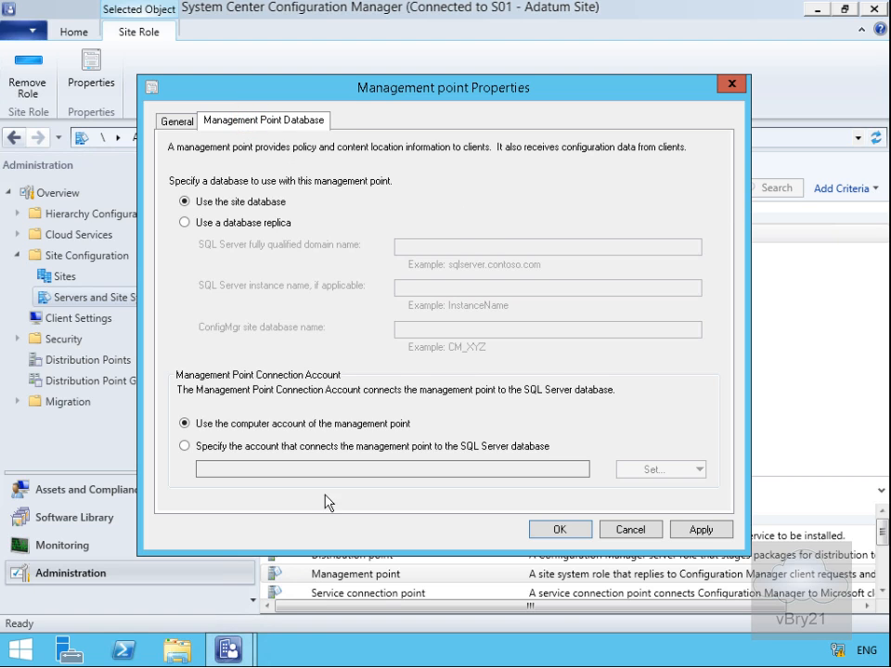
pyautogui.click(179, 122)
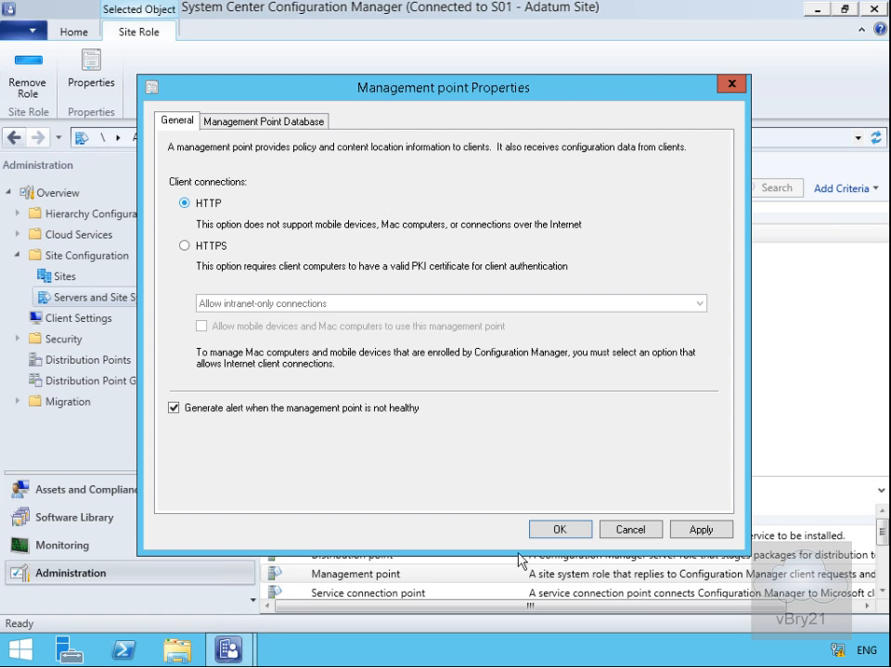
pyautogui.click(537, 530)
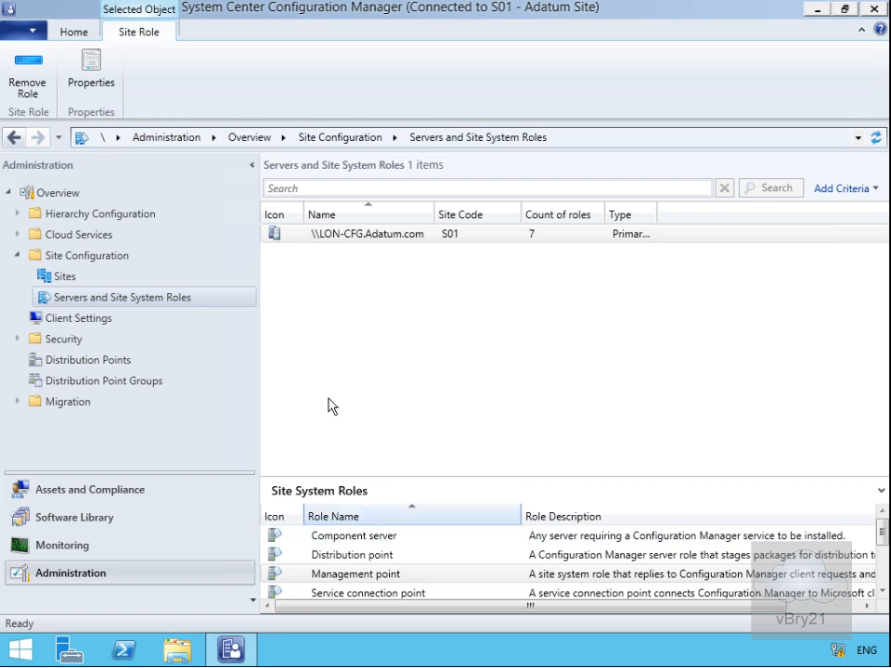
# - Review the fallback site, client approval, conflicting records and client upgrade options in the sites' Hierarchy Settings
pyautogui.click(64, 278)
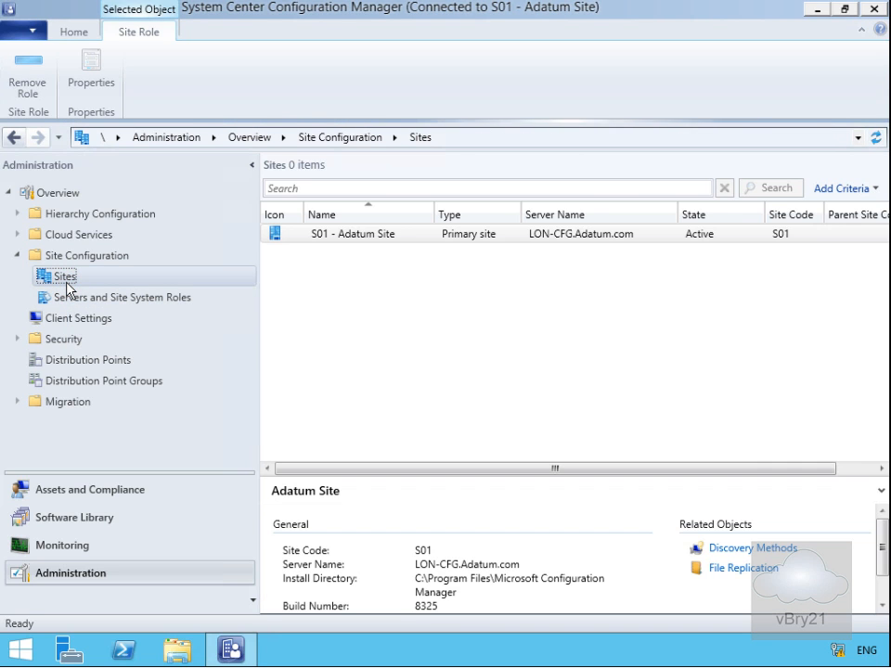
pyautogui.rightClick(66, 283)
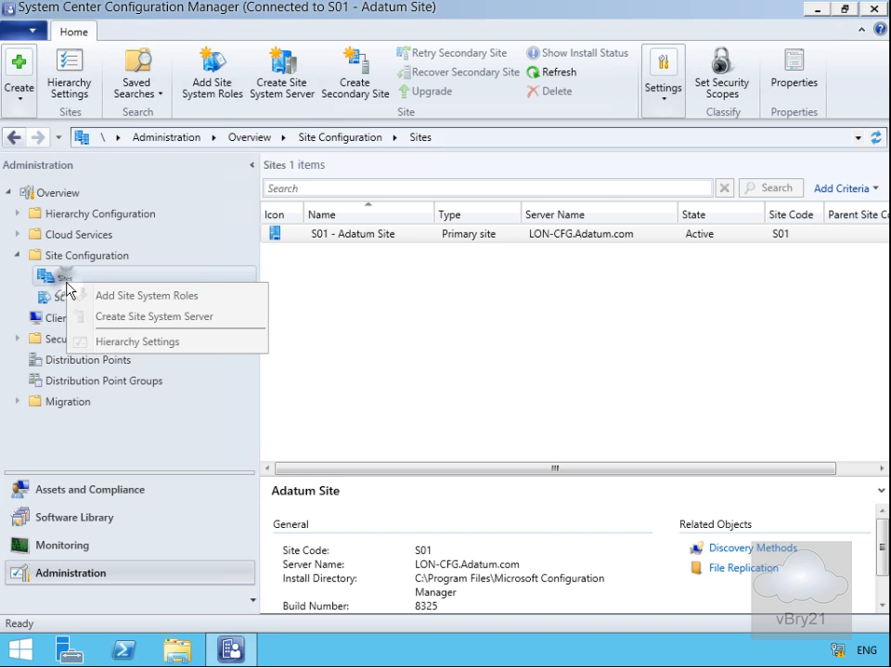
pyautogui.click(167, 343)
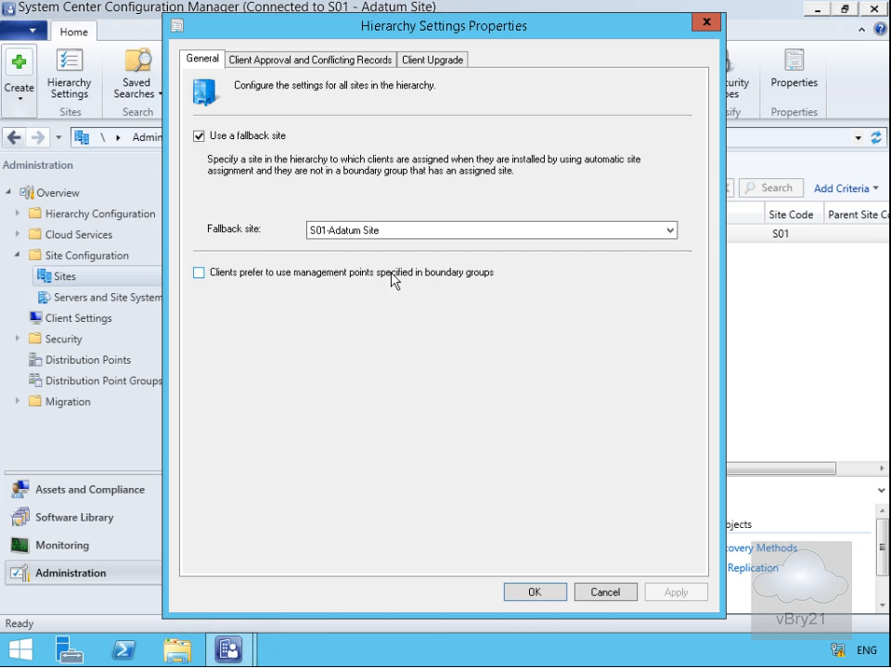
pyautogui.click(269, 67)
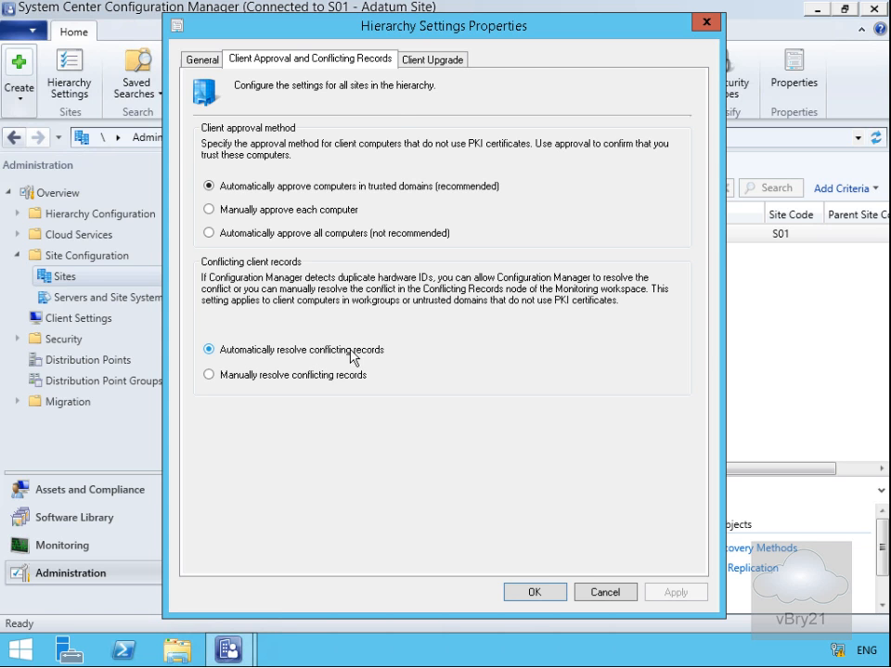
pyautogui.click(415, 59)
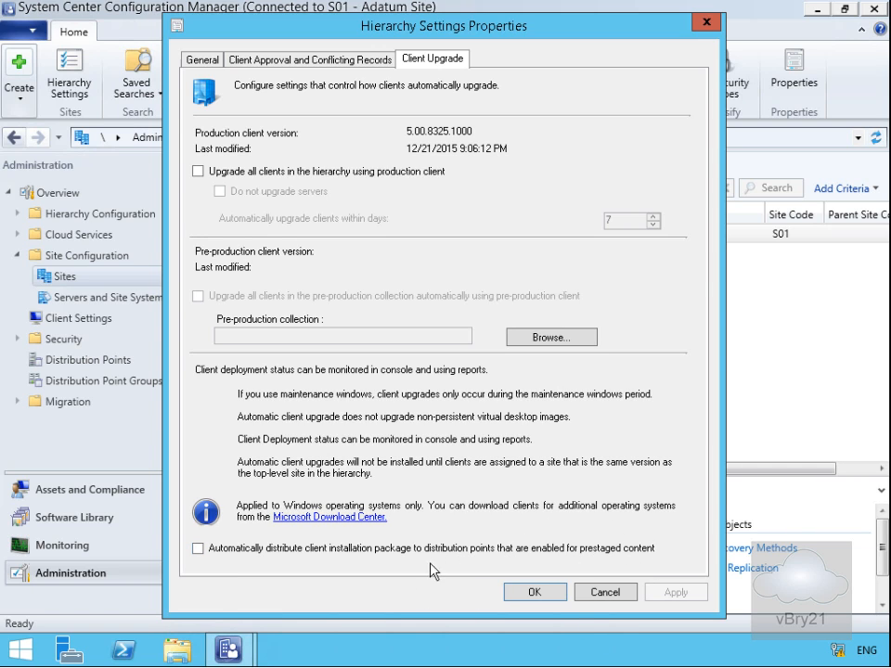
pyautogui.click(537, 595)
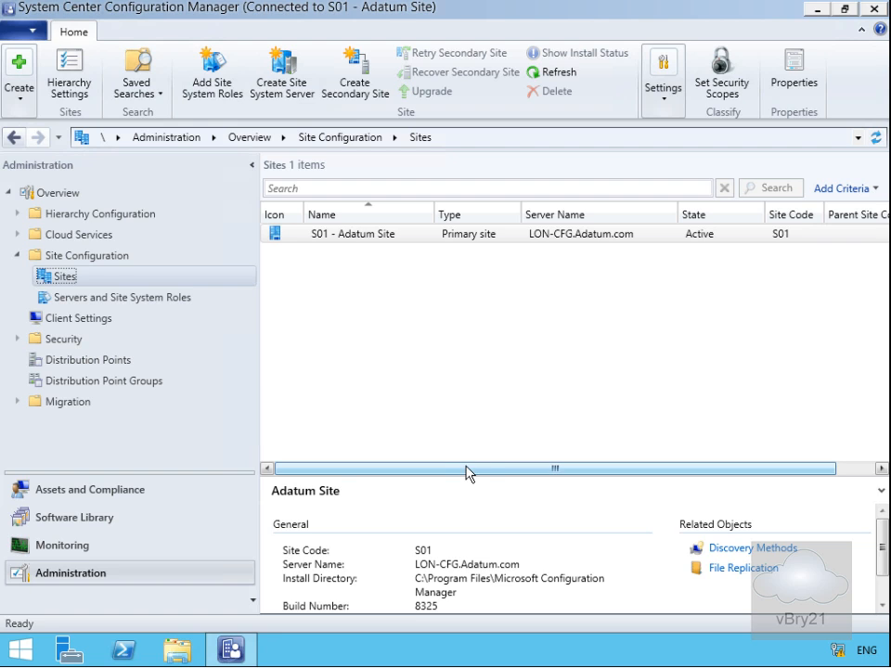
# - Open the Adatum site's Client Push Installation properties and review the configured installation accounts
pyautogui.click(668, 98)
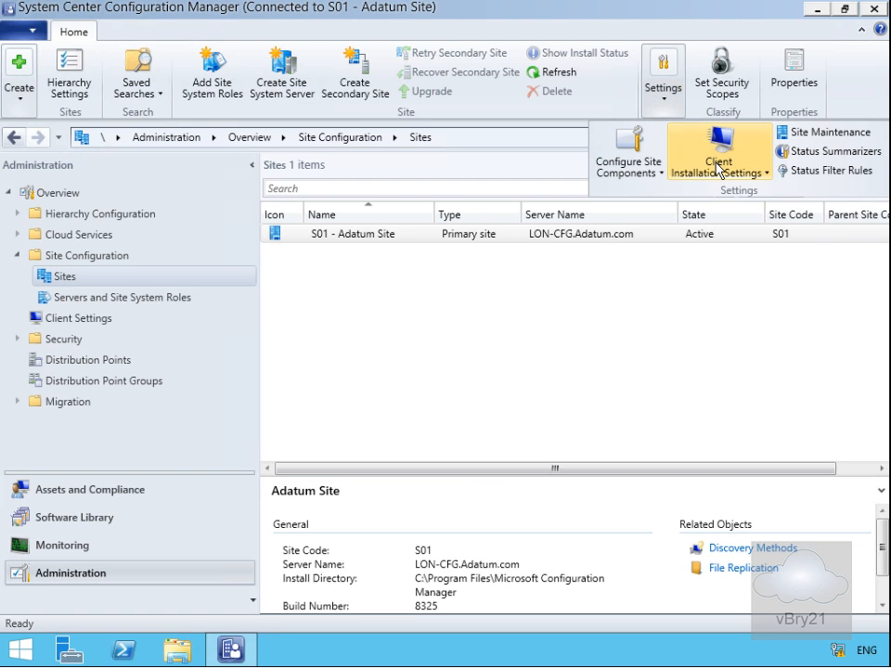
pyautogui.click(719, 167)
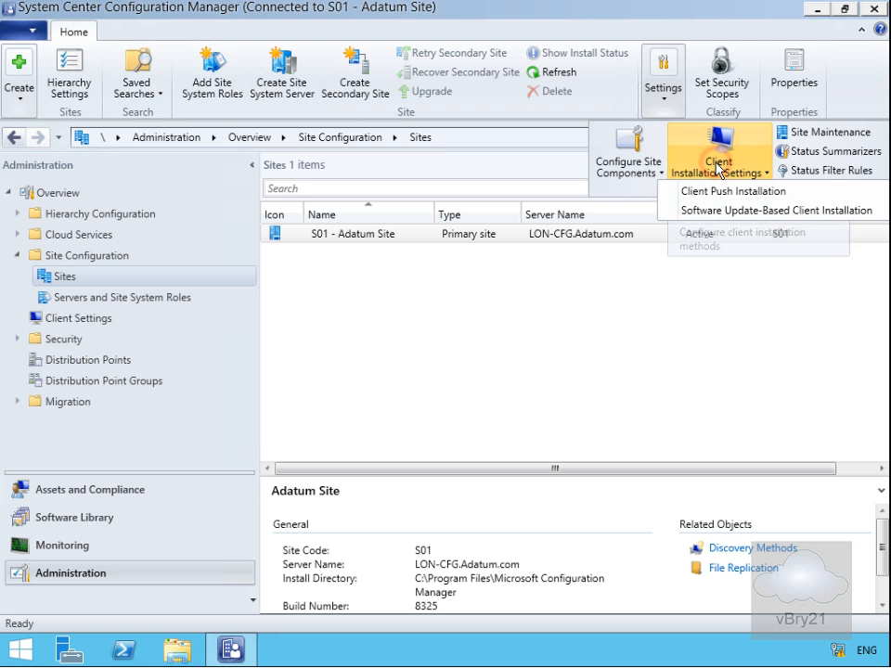
pyautogui.click(729, 191)
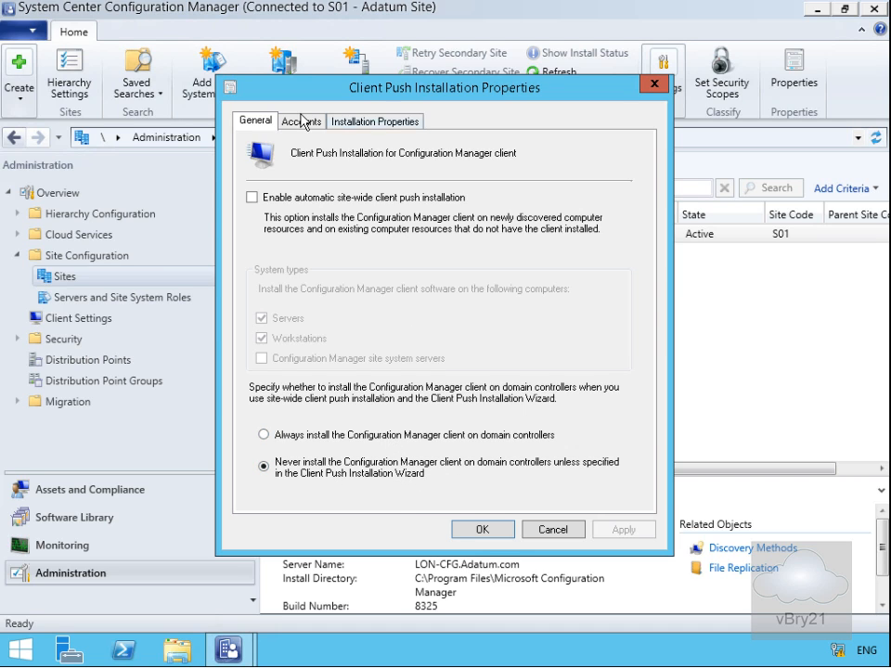
pyautogui.click(301, 121)
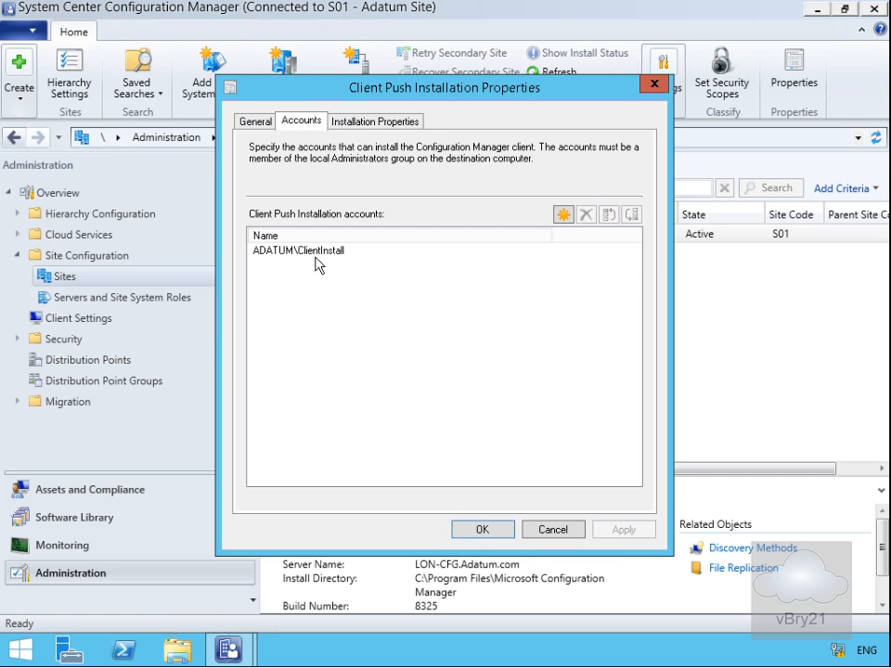
# - Set the client push installation properties to "SMSSITECODE=S01 FSP=LON-CFG DISABLESITEOPT=True SMSCACHEDIR=Cache SMSCACHEFLAGS=MAXDRIVE" and save them
pyautogui.click(378, 129)
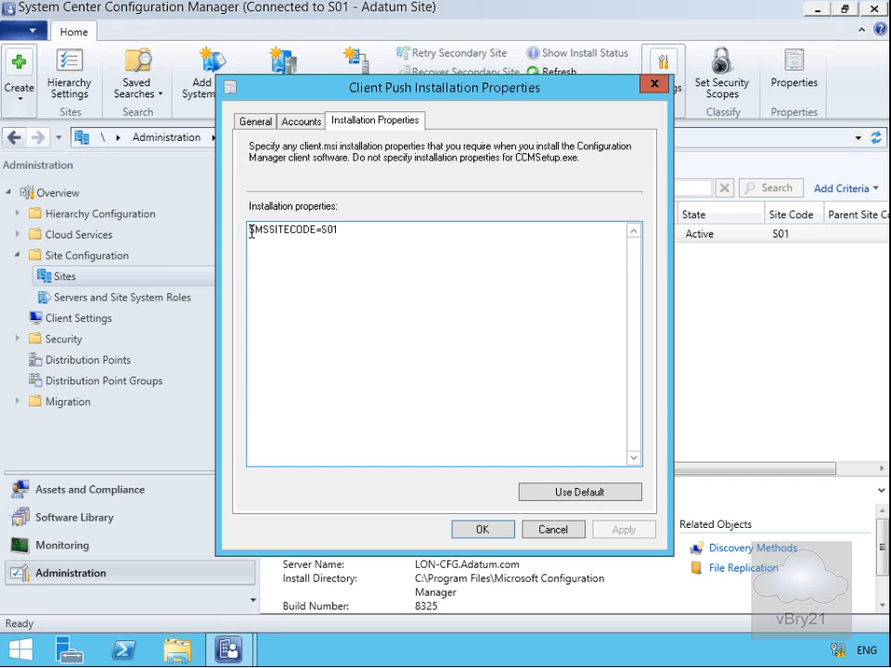
pyautogui.moveTo(252, 232); pyautogui.dragTo(346, 225)
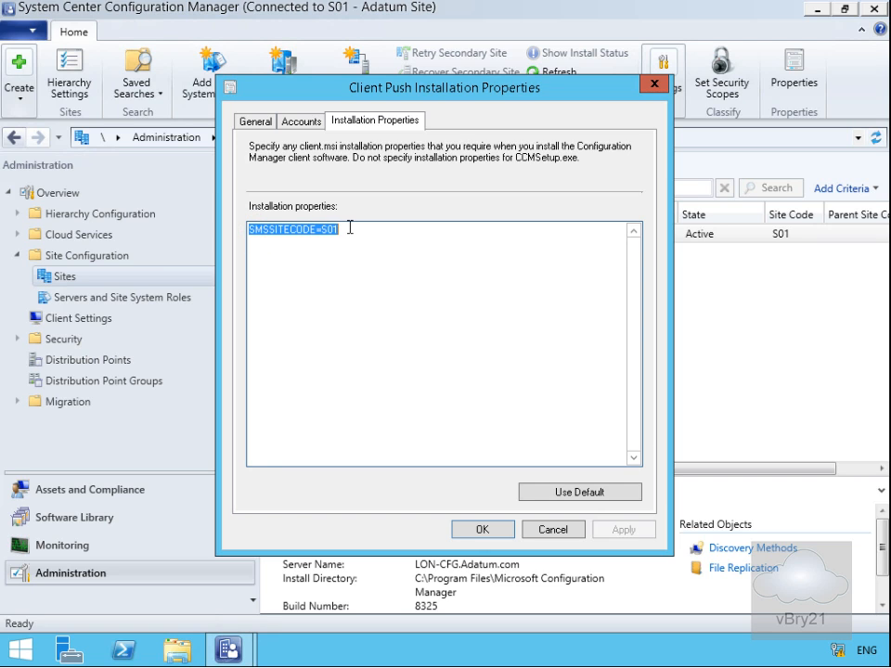
pyautogui.write('SMSSITECODE=S01 FSP=LON-CFG DISABLESITEOPT=True SMSCACHEDIR=Cache SMSCACHEFLAGS=MAXDRIVE')
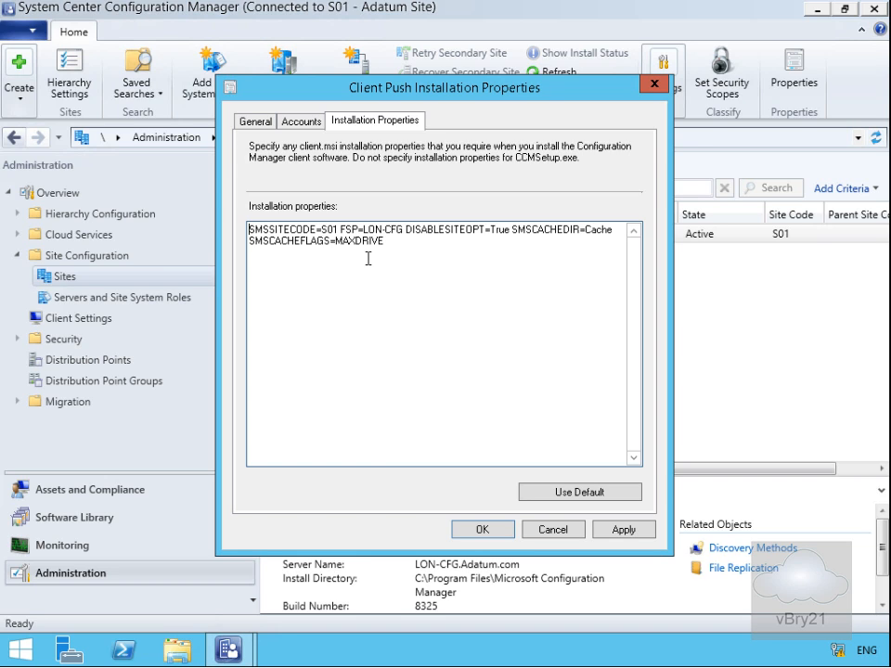
pyautogui.click(488, 529)
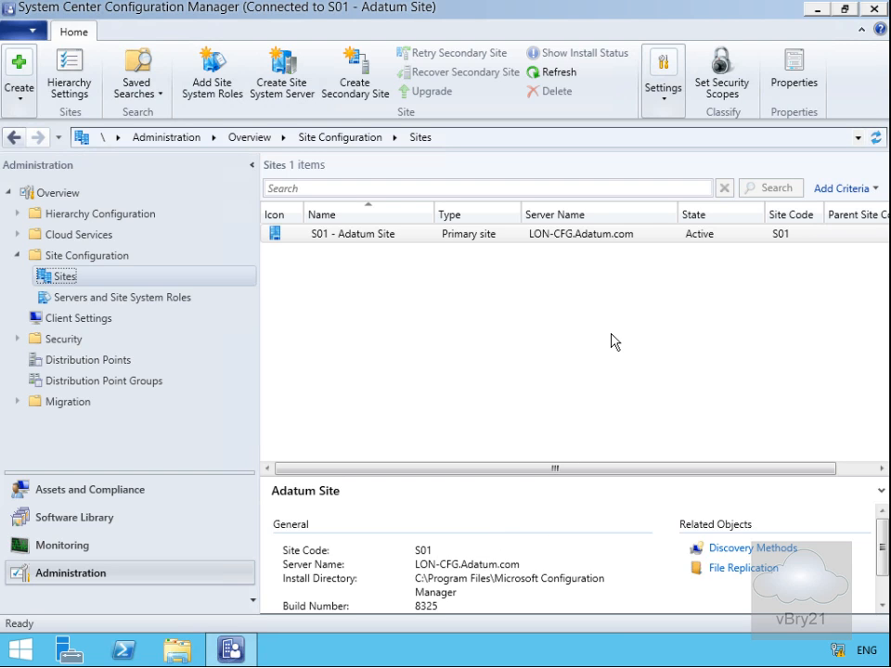
# - Push the Configuration Manager client to the device LON-CL1, keeping the default installation options
pyautogui.click(151, 491)
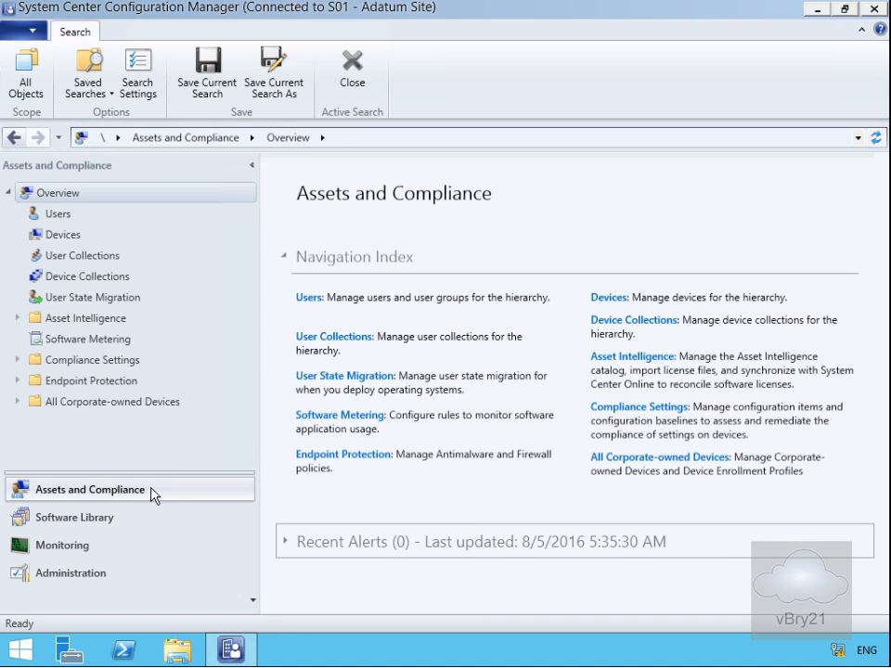
pyautogui.click(63, 236)
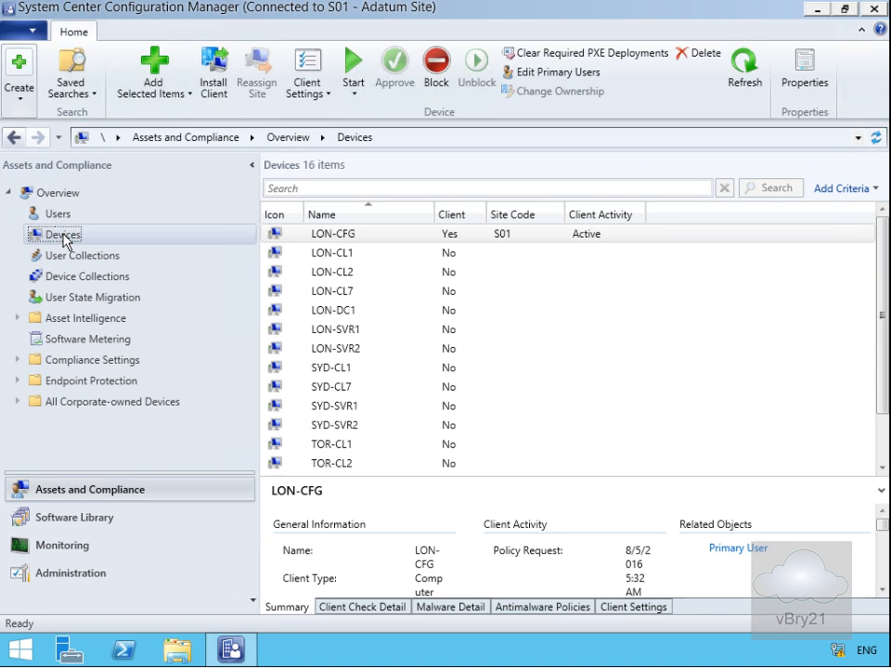
pyautogui.click(334, 252)
pyautogui.rightClick(456, 255)
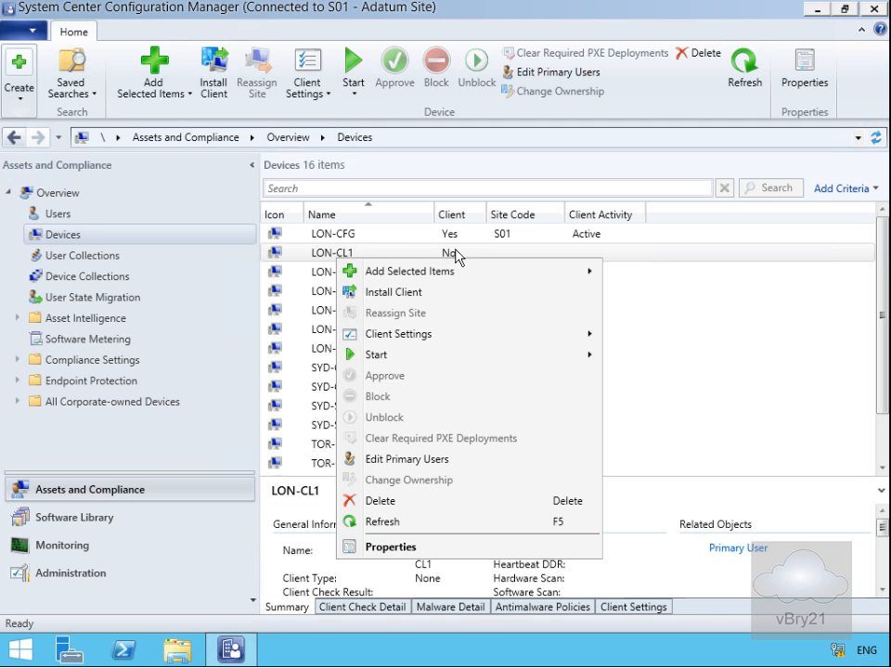
pyautogui.click(406, 293)
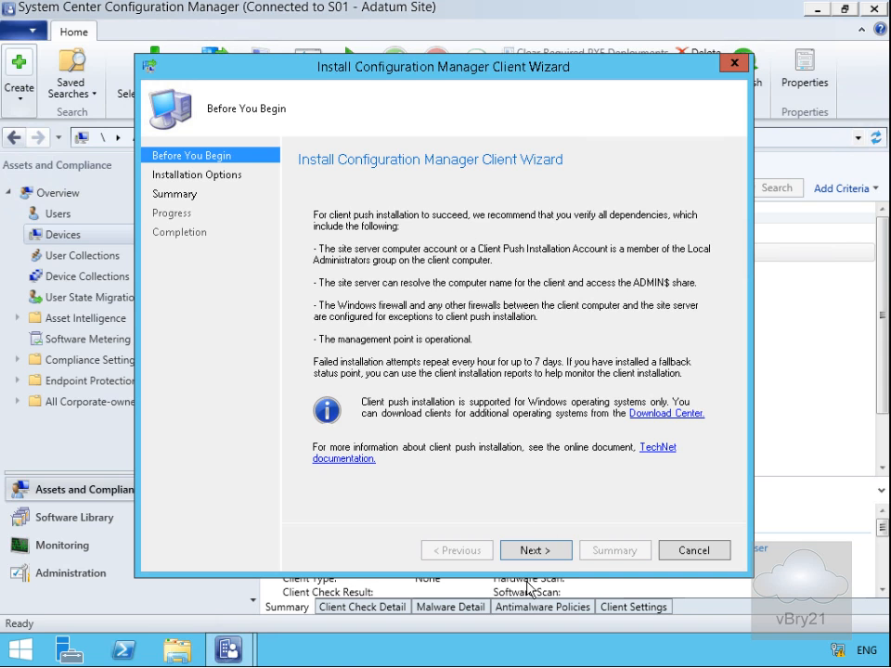
pyautogui.click(527, 549)
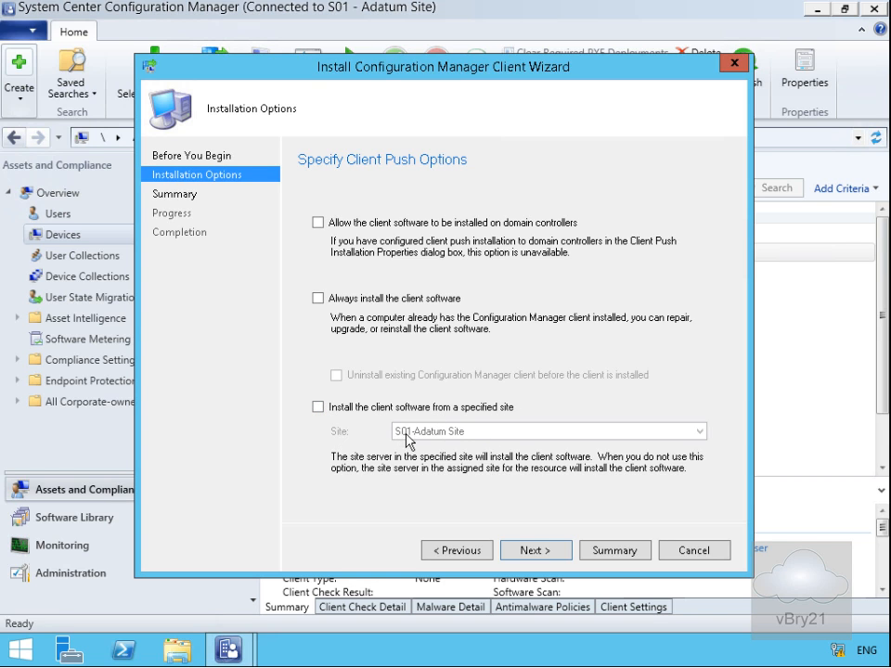
pyautogui.click(536, 551)
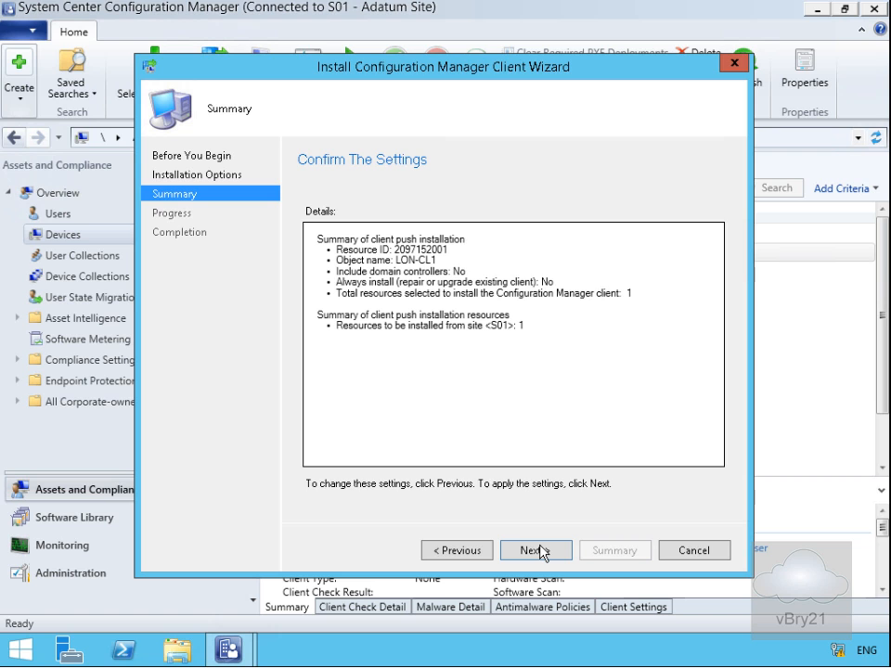
pyautogui.click(540, 551)
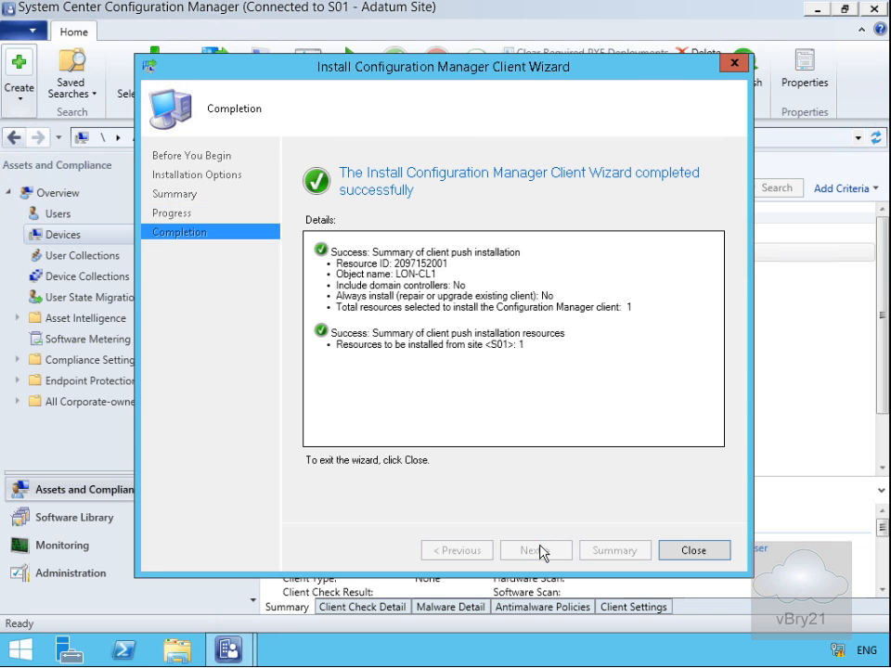
pyautogui.click(679, 553)
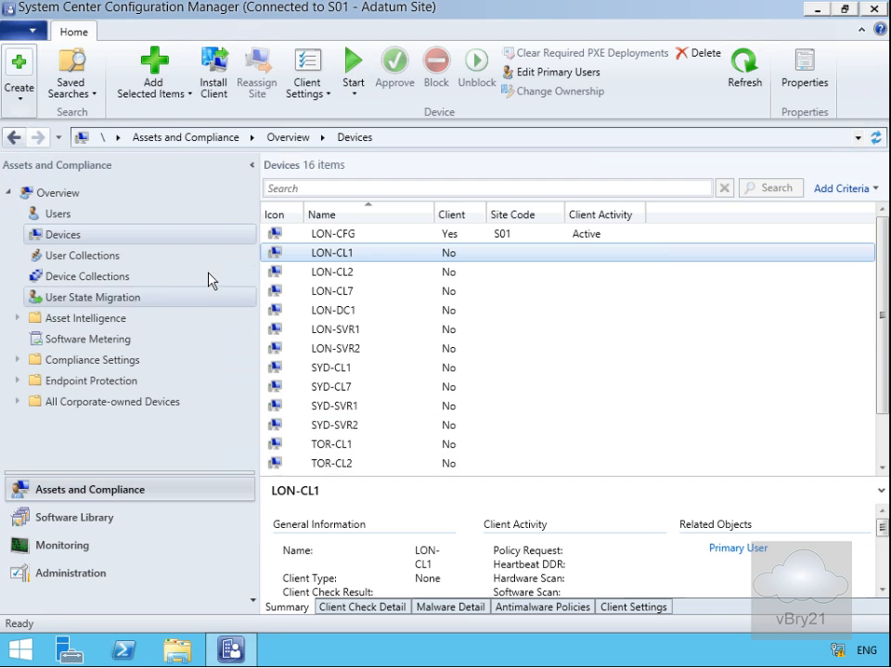
# - Refresh the device list to check the client status of LON-CL1
pyautogui.keyDown('ctrl'); pyautogui.click(331, 291); pyautogui.keyUp('ctrl')
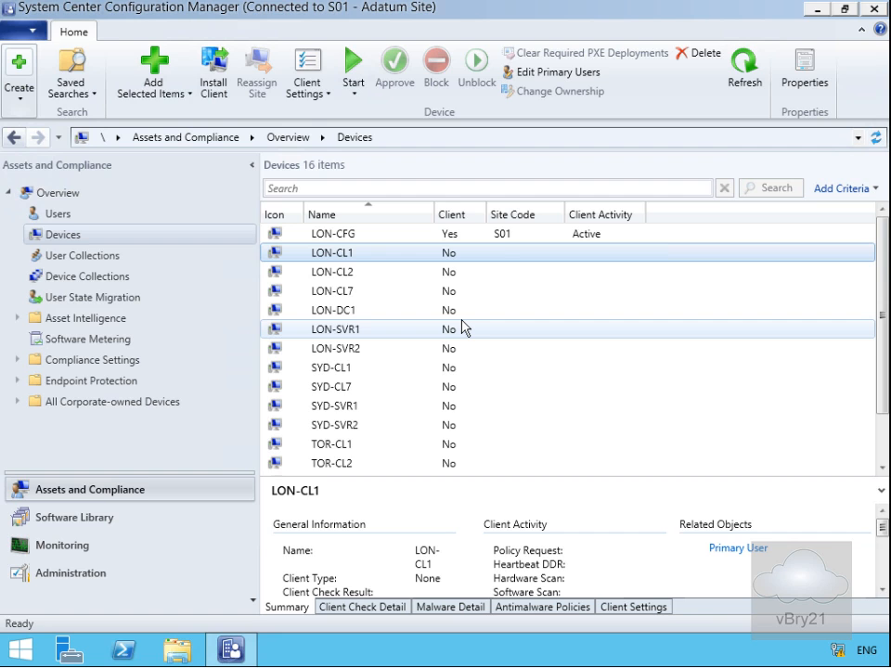
pyautogui.click(745, 79)
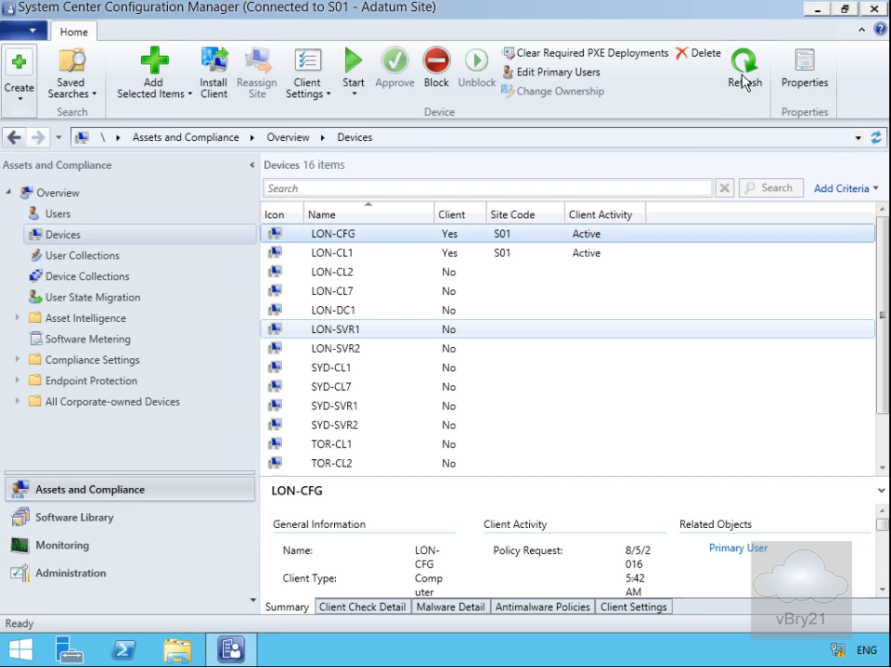